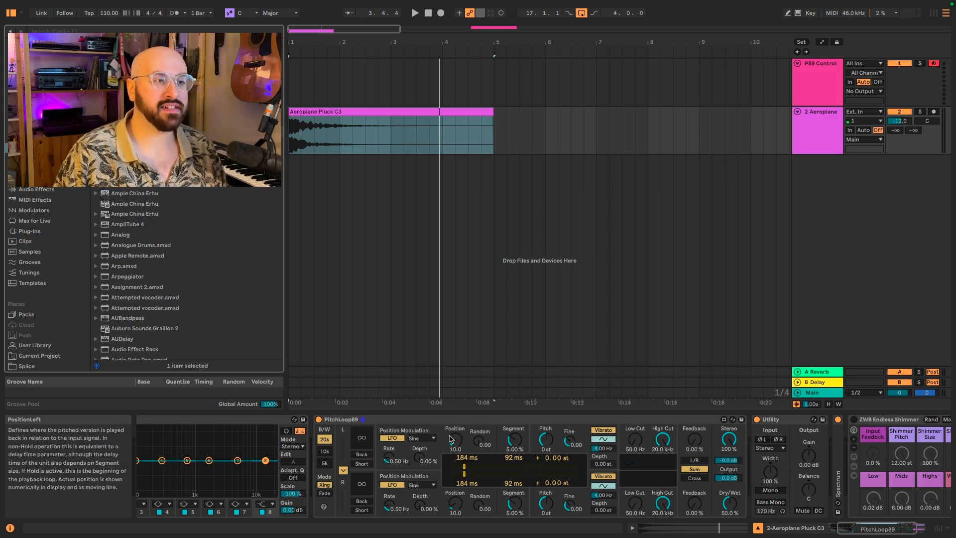
Sweep the linked PitchLoop89 Position up to 100 and back to 10.0.
left_click_drag(454, 438, 458, 412)
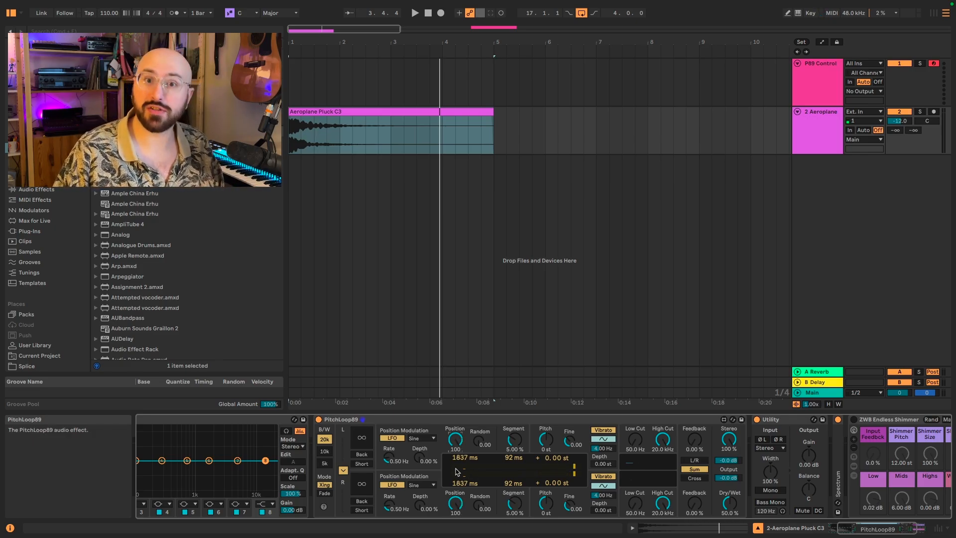
left_click_drag(465, 451, 465, 484)
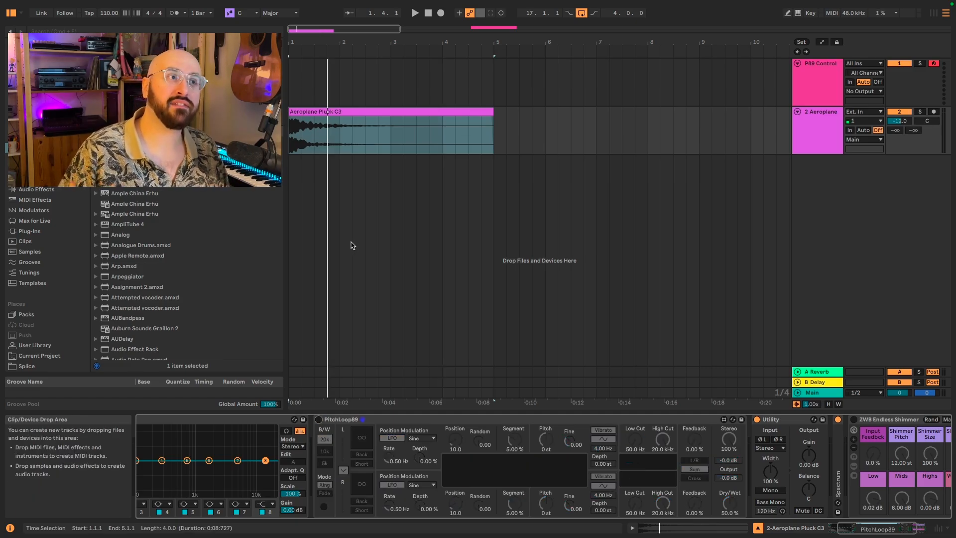
Audition the Aeroplane Pluck clip dry, switch on the PitchLoop89 device and play the clip through it.
key("space")
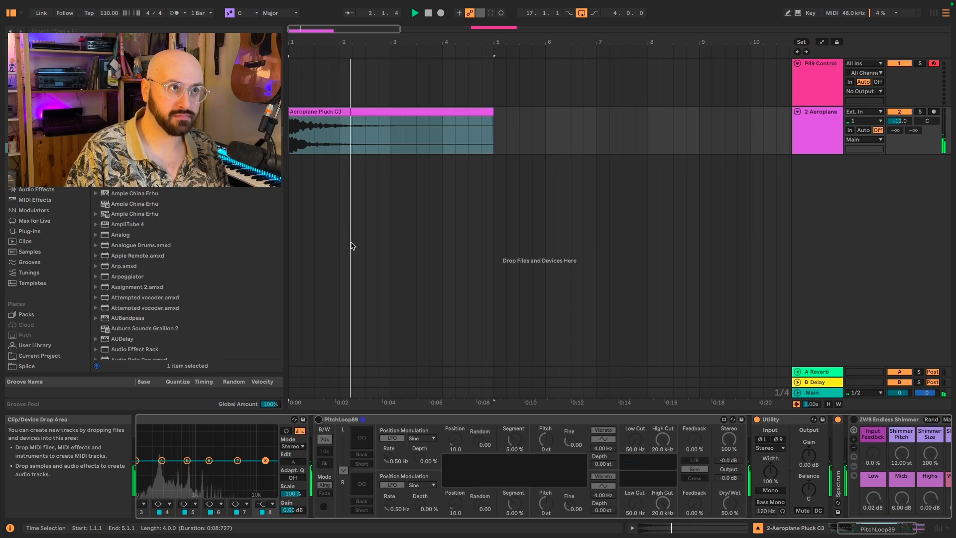
left_click(318, 419)
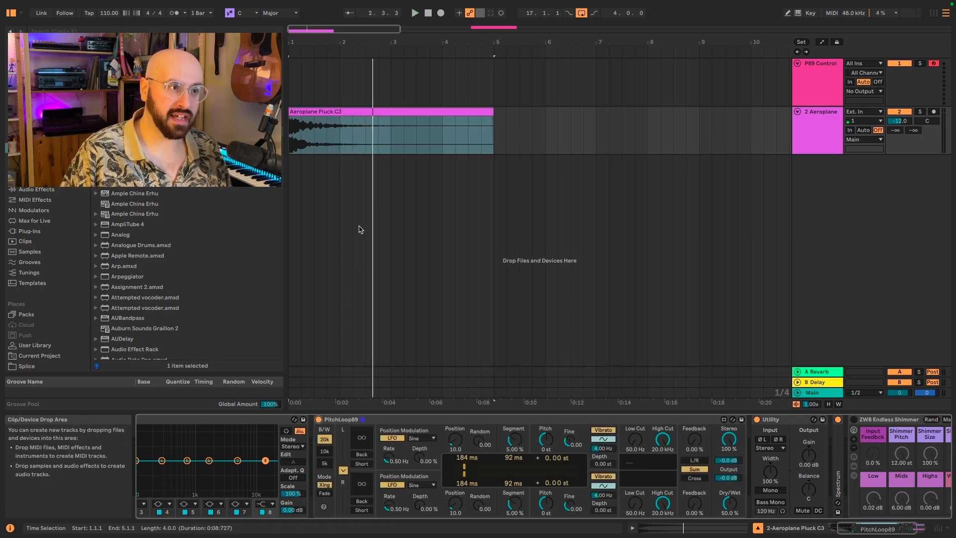
key("space")
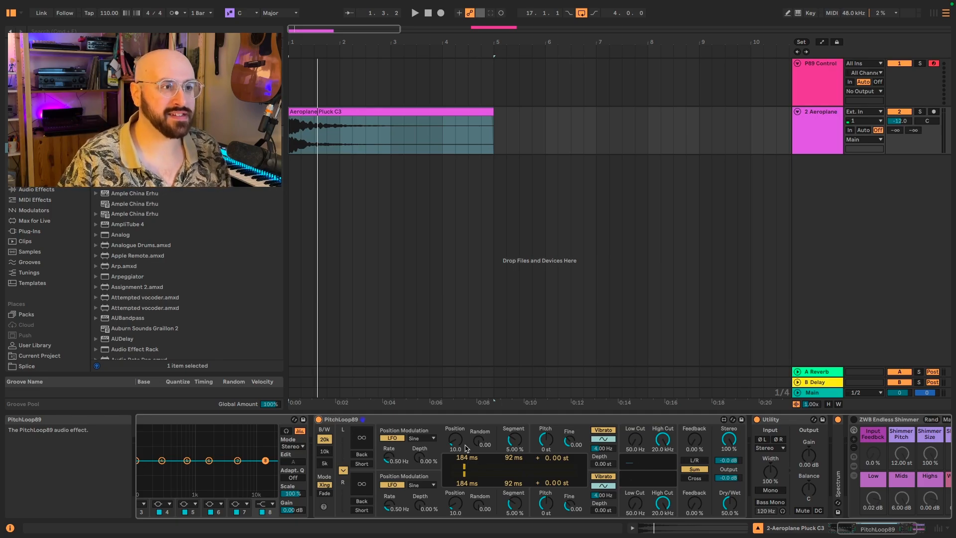
Set PitchLoop89's Position to 30.5 and Segment to 30.3% on both linked channels while auditioning the pluck.
left_click_drag(466, 448, 466, 433)
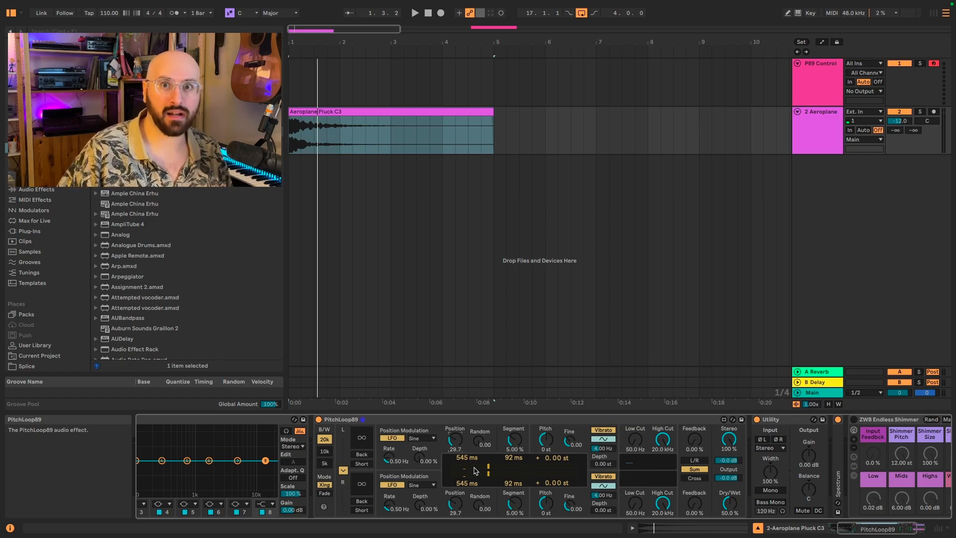
key("space")
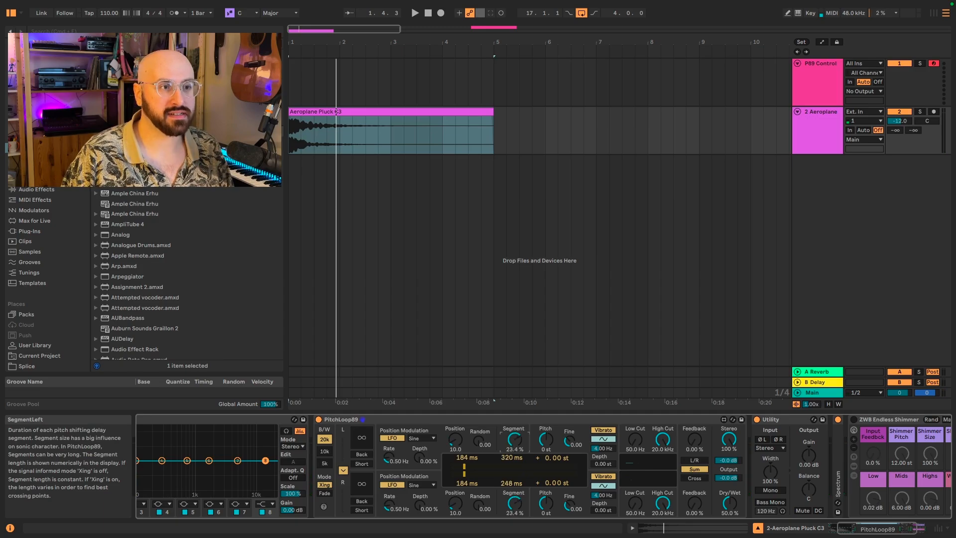
key("space")
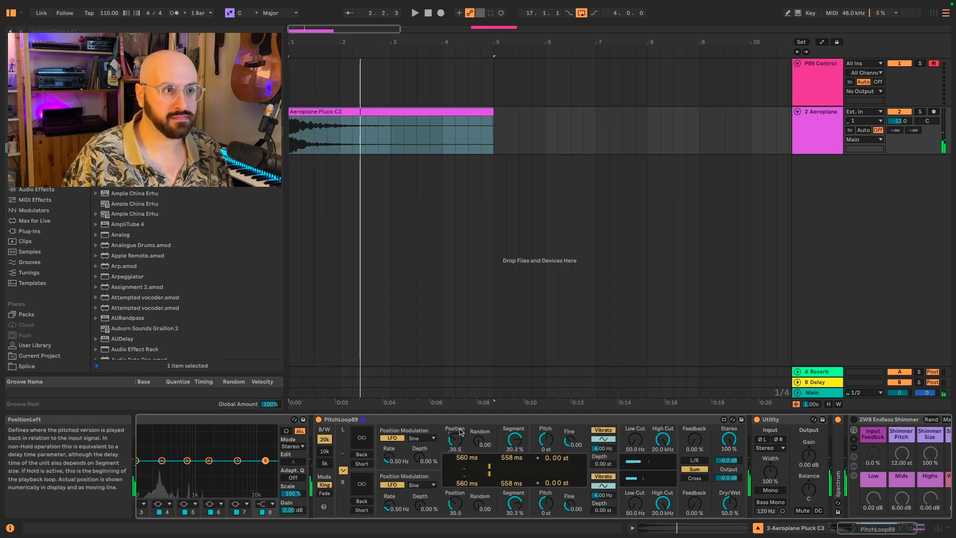
Compare a Position of 16.3 with 30.5, keep 30.5, and audition the pluck with Feedback set to 42.0%.
left_click_drag(453, 442, 451, 451)
key("space")
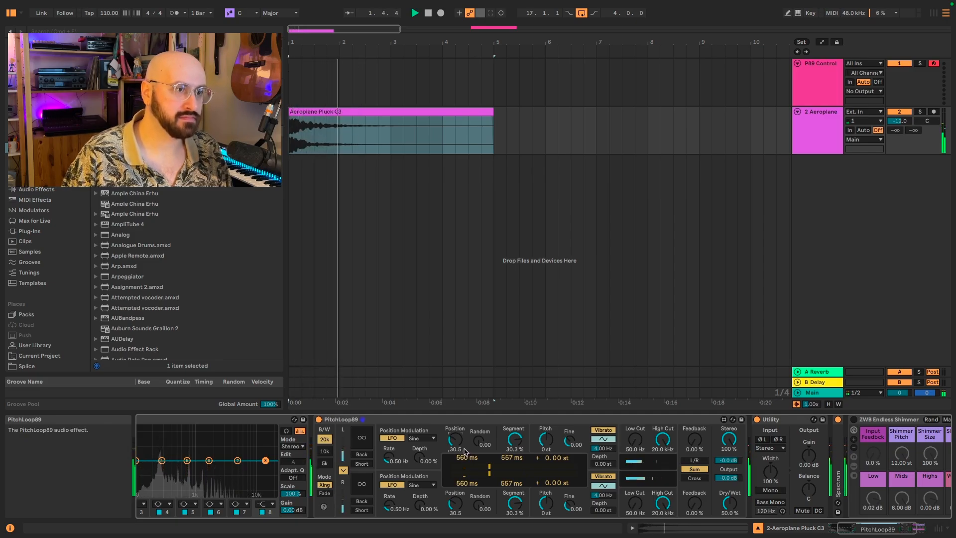
key("space")
double_click(455, 440)
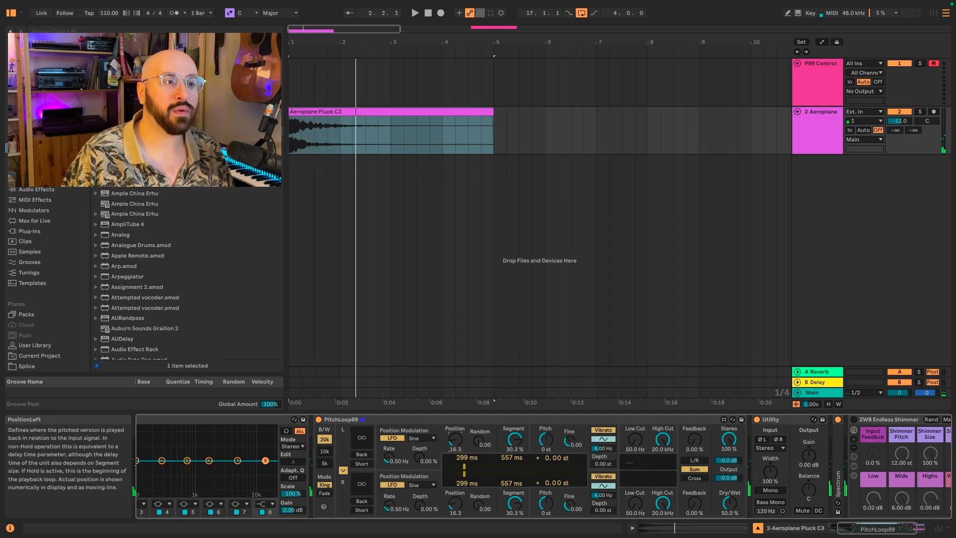
left_click_drag(455, 440, 455, 430)
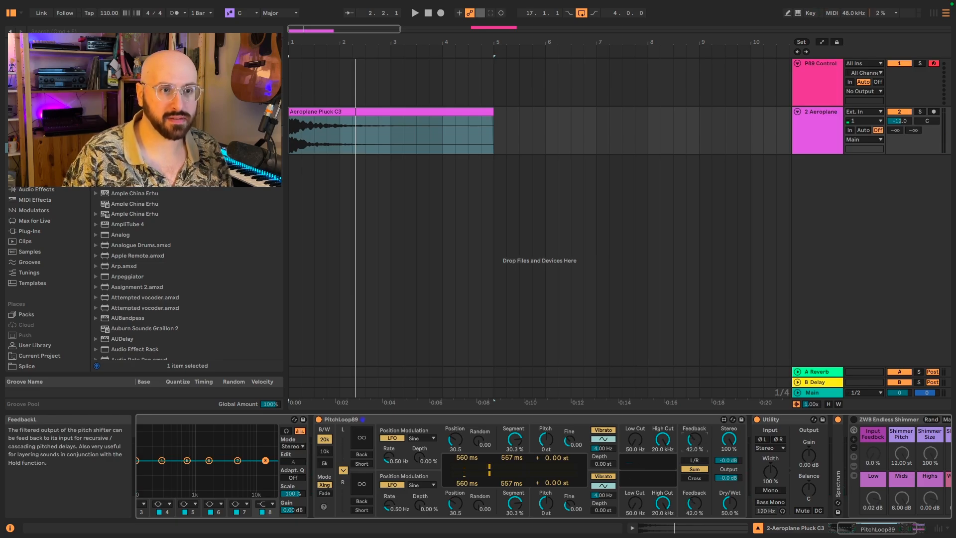
key("space")
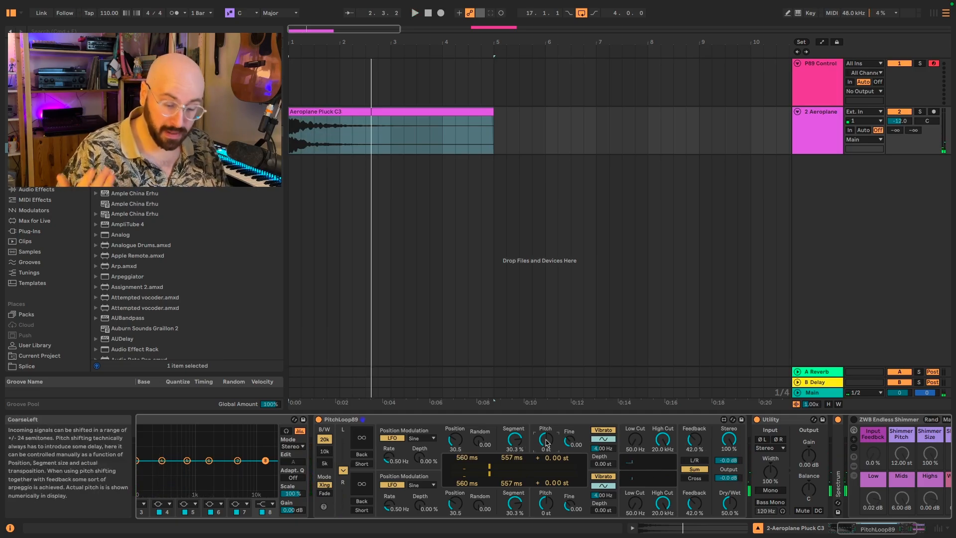
Set Pitch to +7 st and High Cut to 7.75 kHz on both channels, auditioning the result.
key("Return")
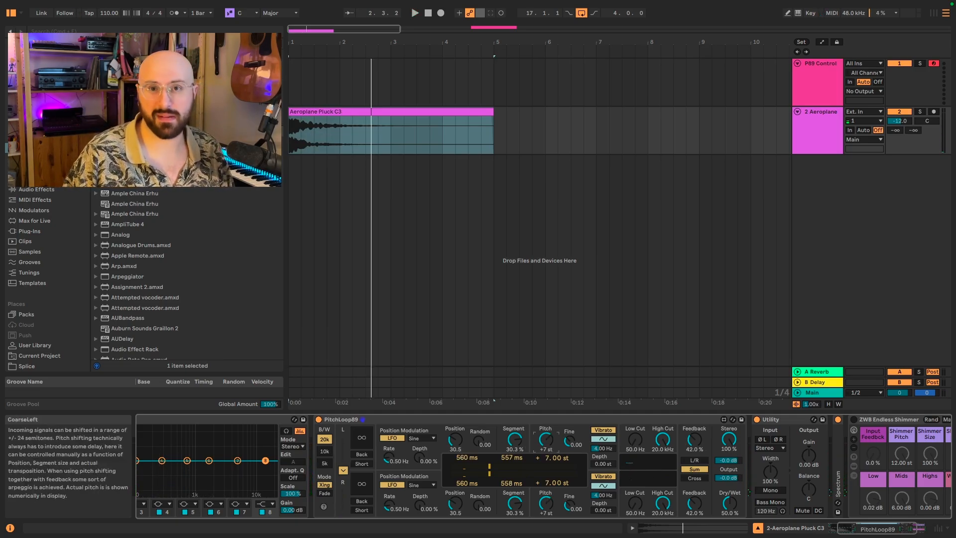
key("space")
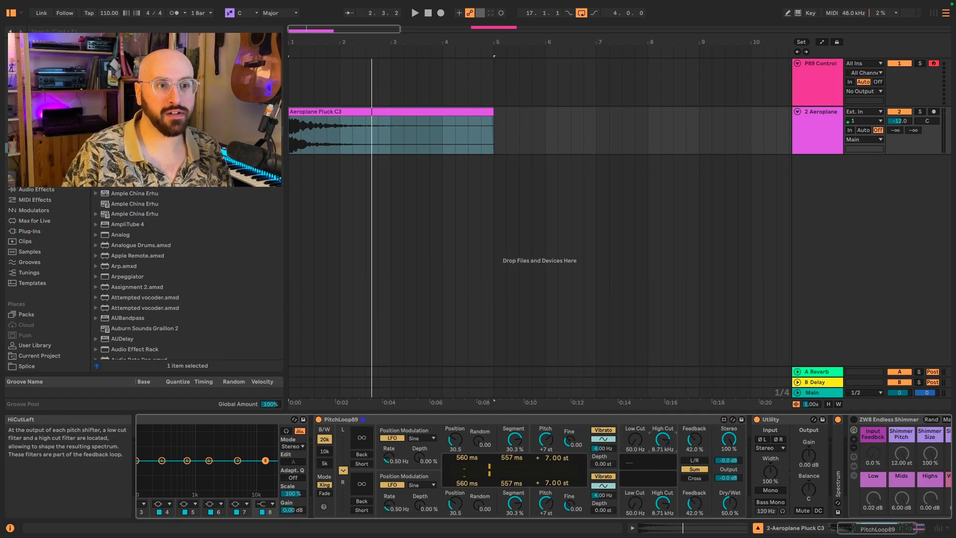
key("space")
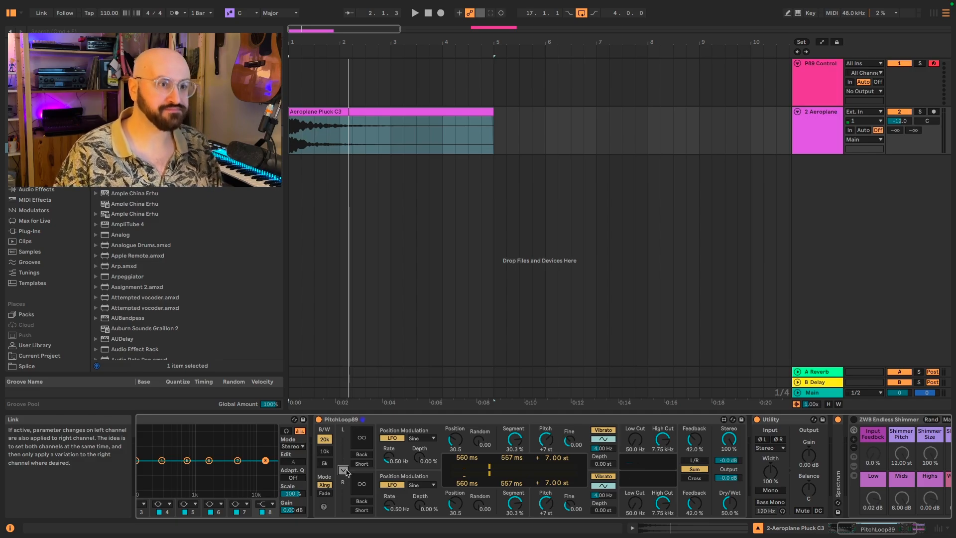
Raise only the right channel's Pitch to +12 st with the channels unlinked, and audition the harmony.
key("space")
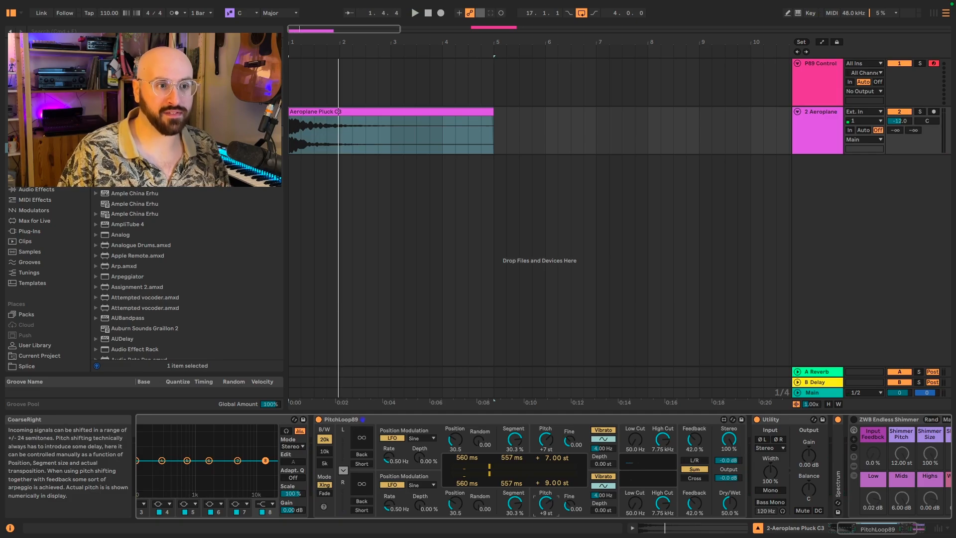
left_click_drag(546, 503, 546, 499)
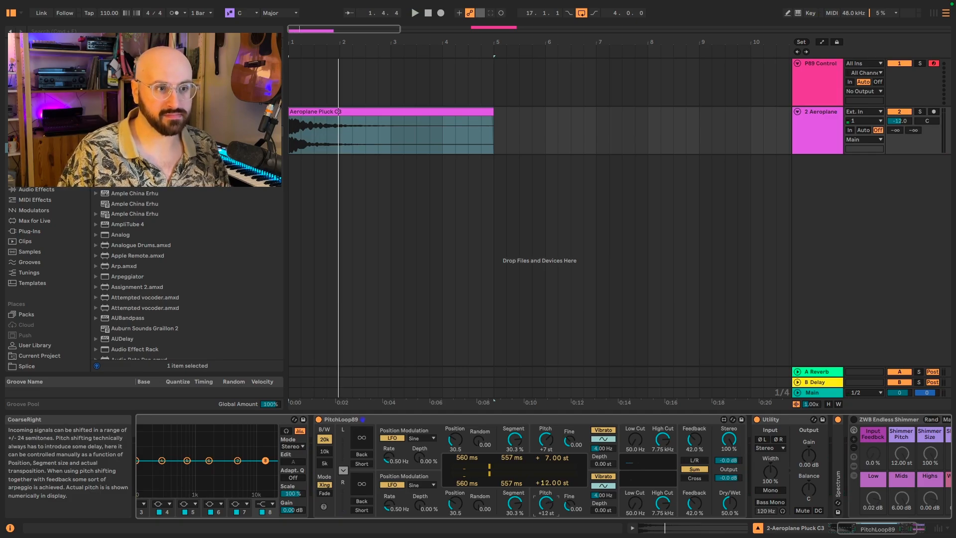
key("space")
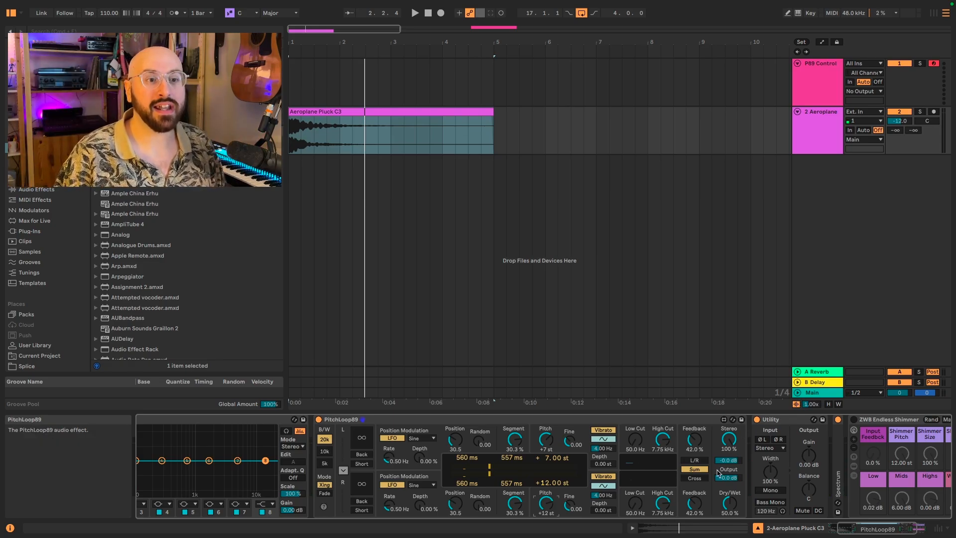
Switch the feedback routing to Cross, audition it and set the left channel's Random to 7.87.
left_click(695, 478)
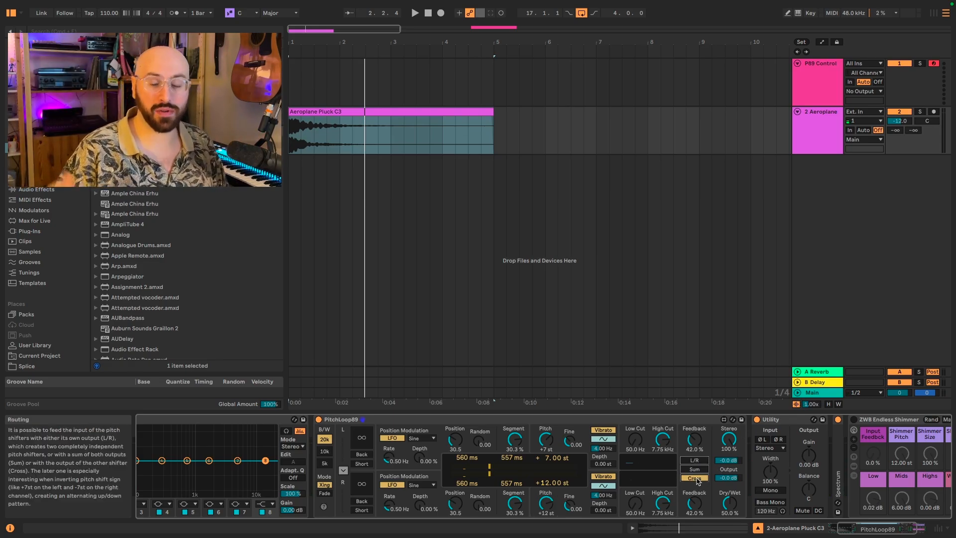
key("space")
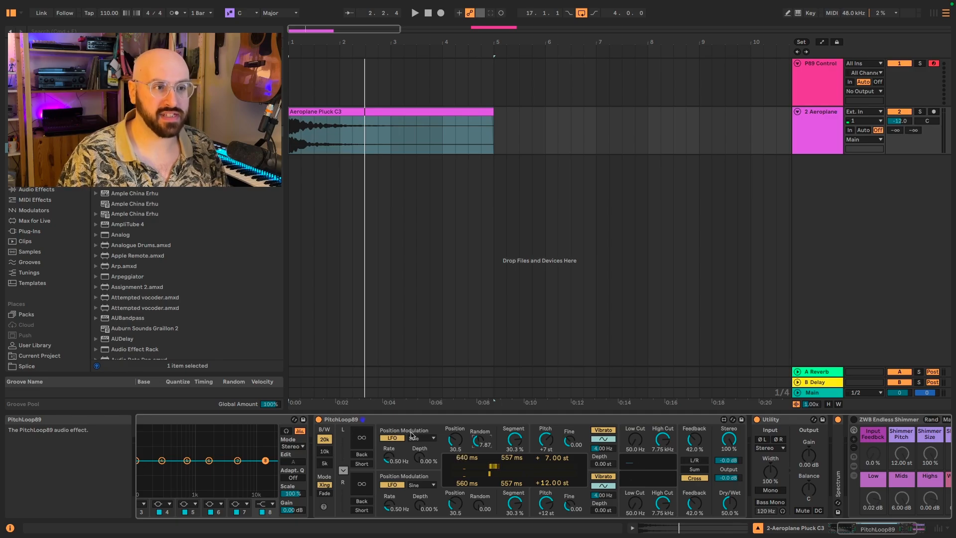
Set the right channel's Random to 16.3 and its Position to 8.43, auditioning the pluck.
key("space")
left_click_drag(479, 506, 479, 495)
key("space")
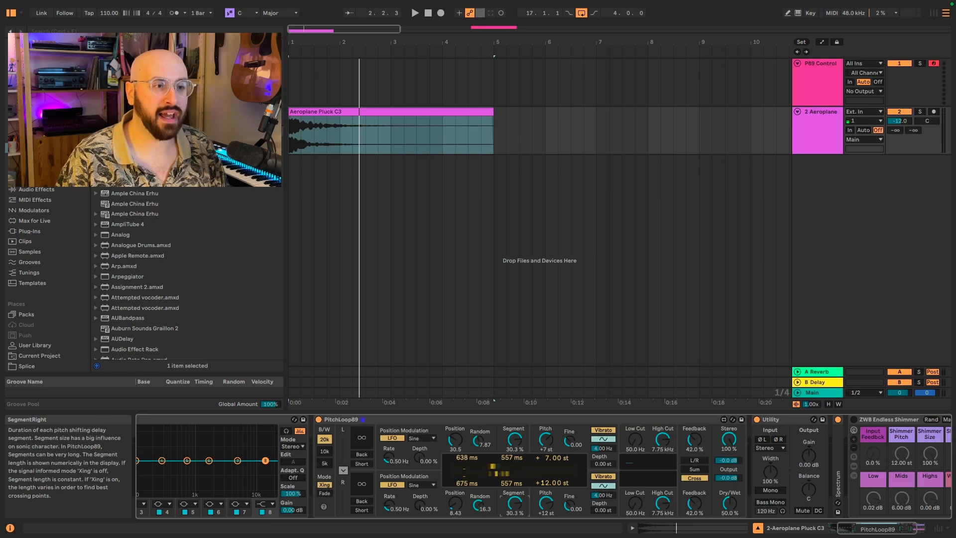
Audition the right Segment, then relink the channels with Position at 10.0 and Segment at 5.00%.
left_click_drag(526, 508, 525, 507)
key("space")
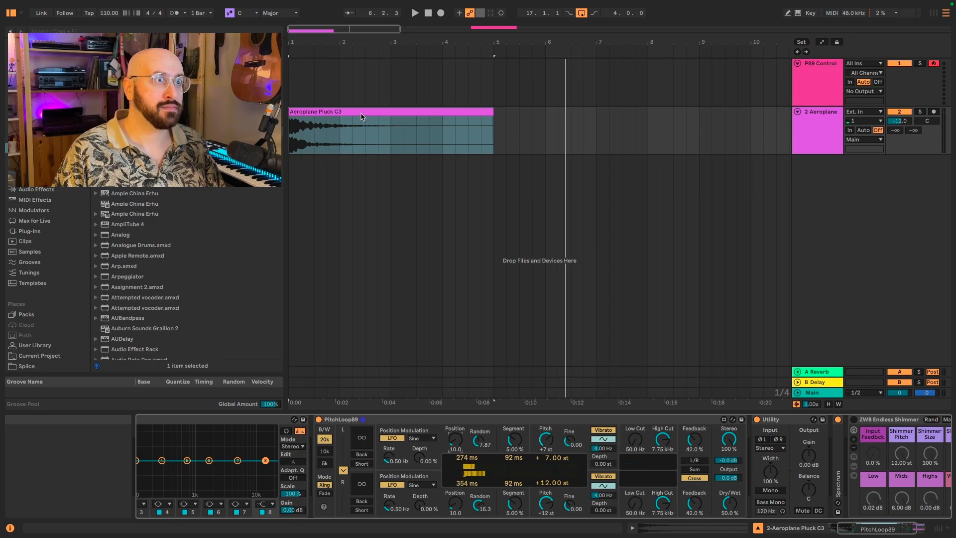
Hold the playing pluck on both channels and set Position to 29.1, Random to 25.0 and Segment to 30.3%.
key("space")
left_click(362, 438)
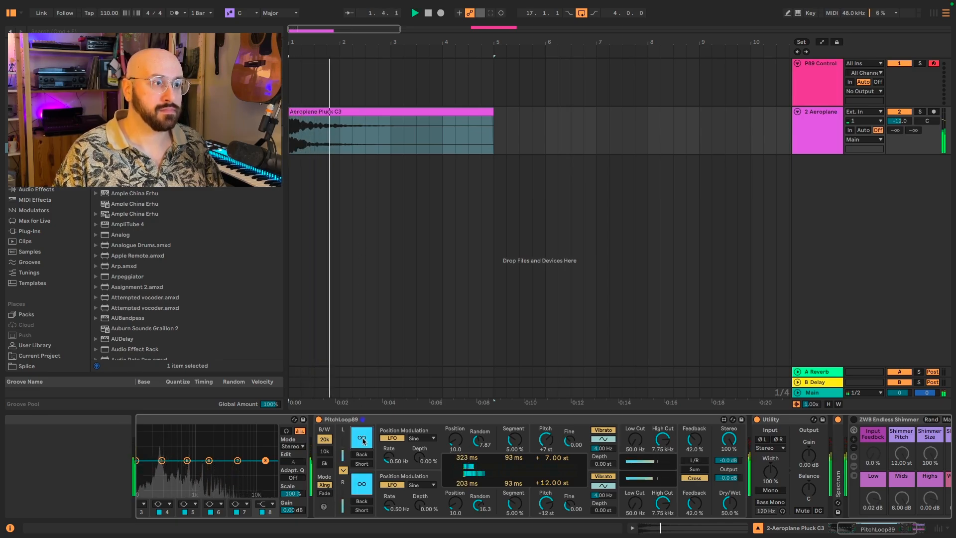
left_click_drag(455, 440, 479, 430)
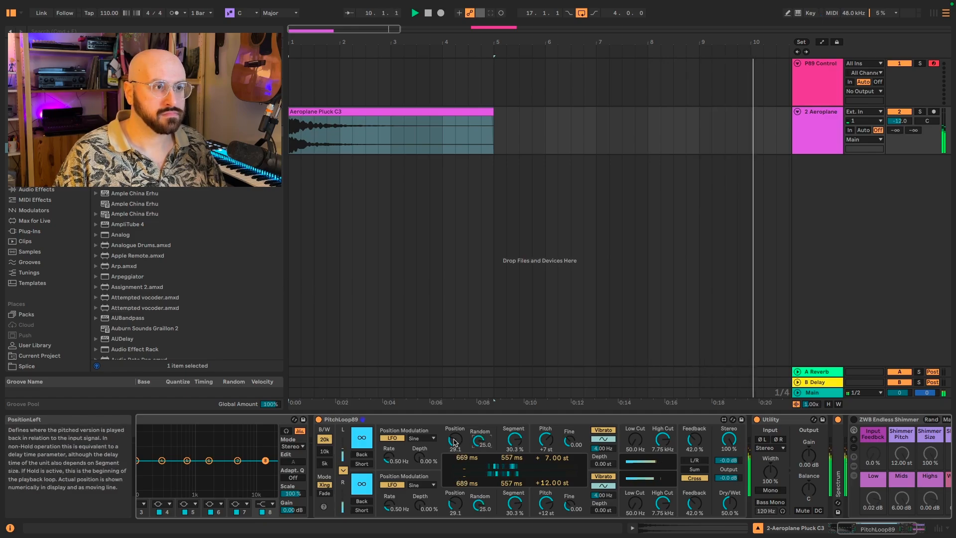
Raise the right channel's Segment to 50.0% and sweep the held loops' Position, settling both channels at 39.4.
left_click_drag(455, 505, 455, 516)
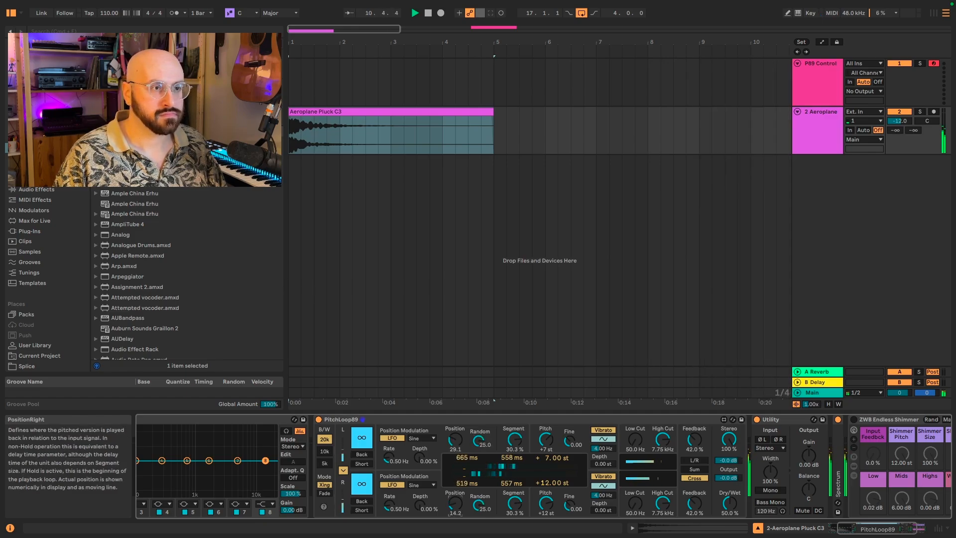
left_click_drag(514, 506, 514, 498)
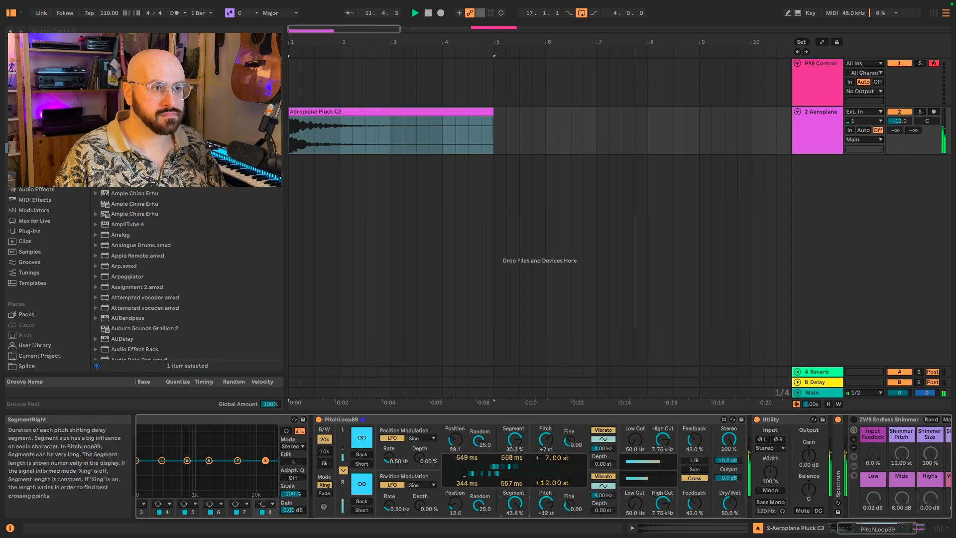
left_click_drag(454, 505, 455, 496)
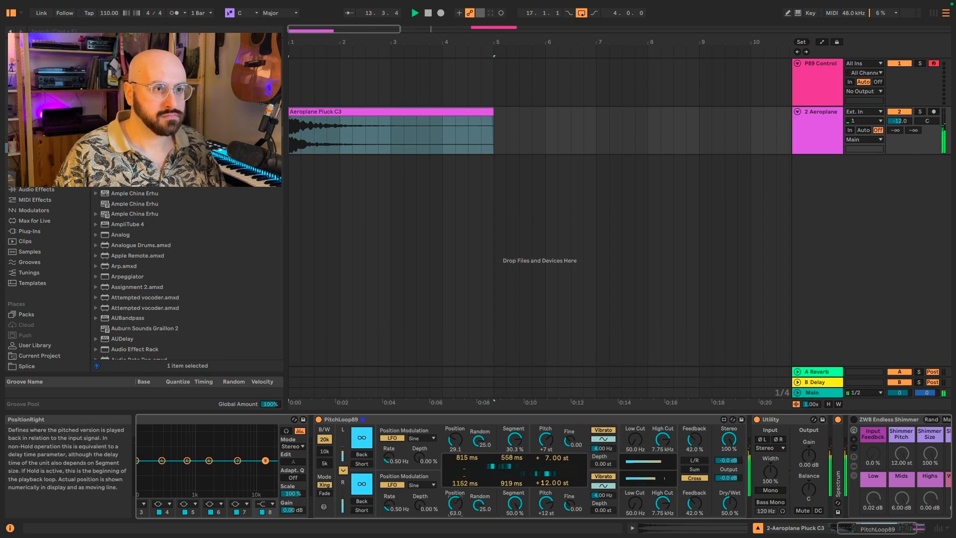
left_click_drag(455, 504, 455, 503)
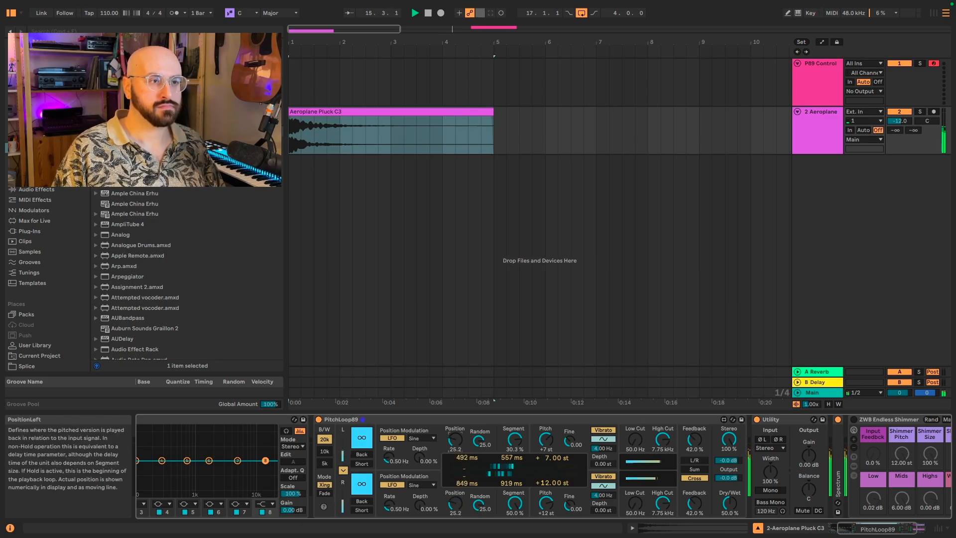
left_click_drag(455, 439, 455, 434)
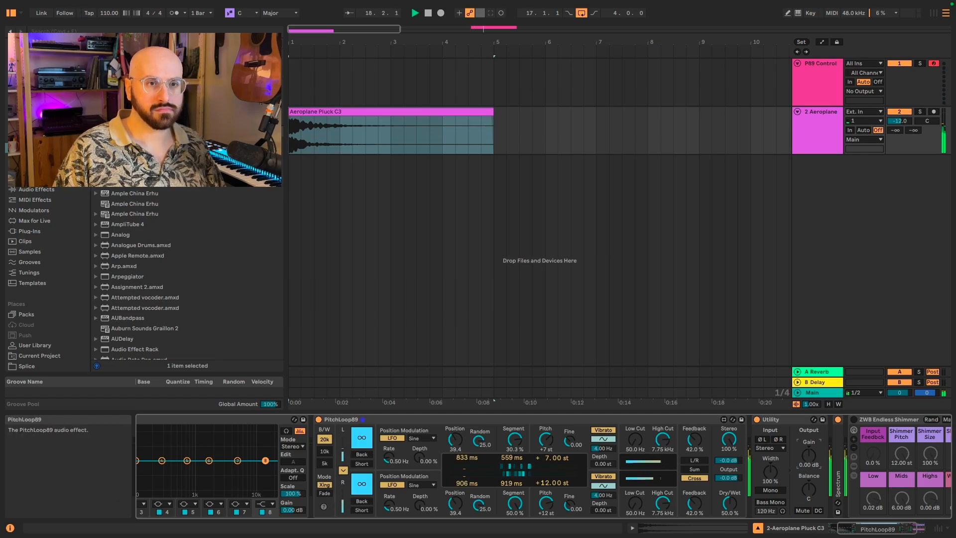
Fade the Utility gain fully down to silence the held loop and restore it to 0.00 dB.
left_click_drag(808, 455, 808, 503)
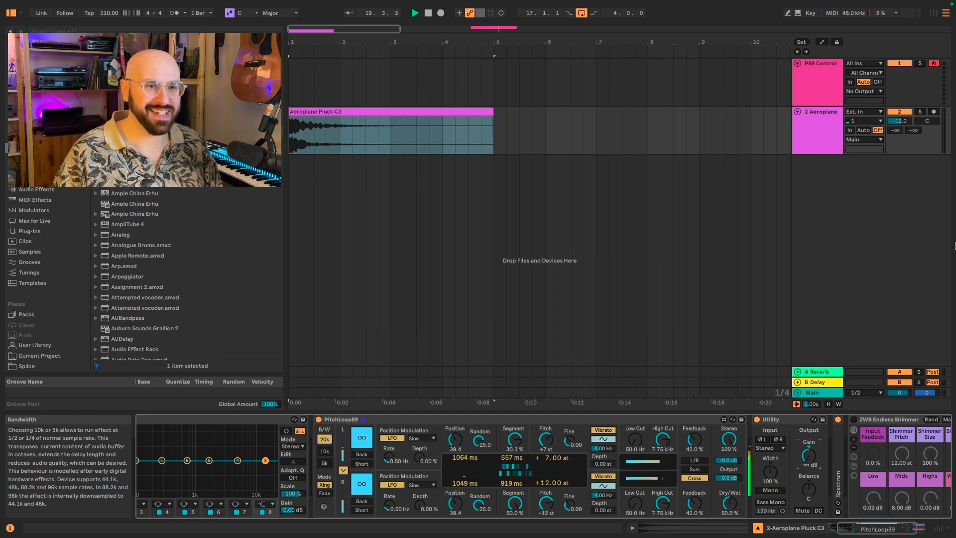
double_click(812, 453)
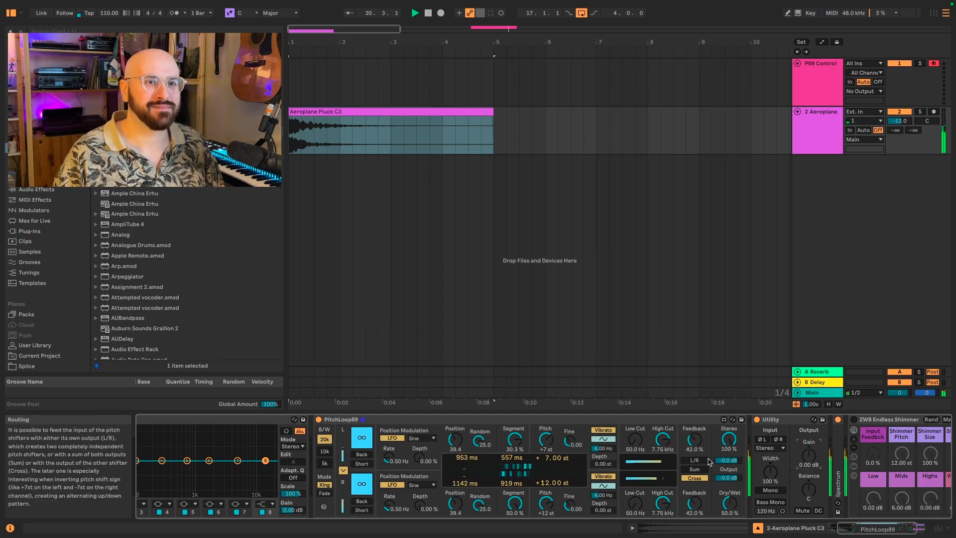
Compare the 10k and 5k bandwidths on the held loop, choose 10k, and fade the Utility gain to -inf dB.
left_click(325, 451)
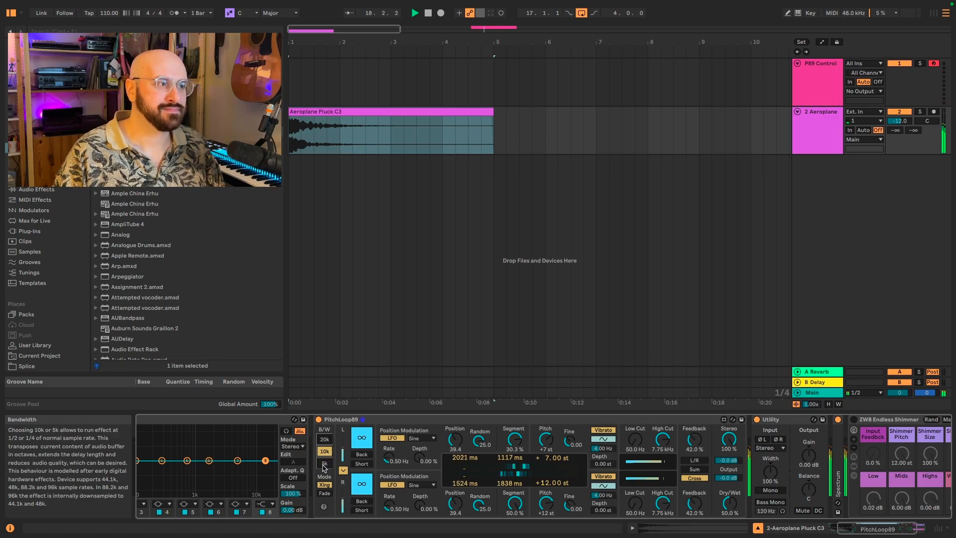
left_click(324, 465)
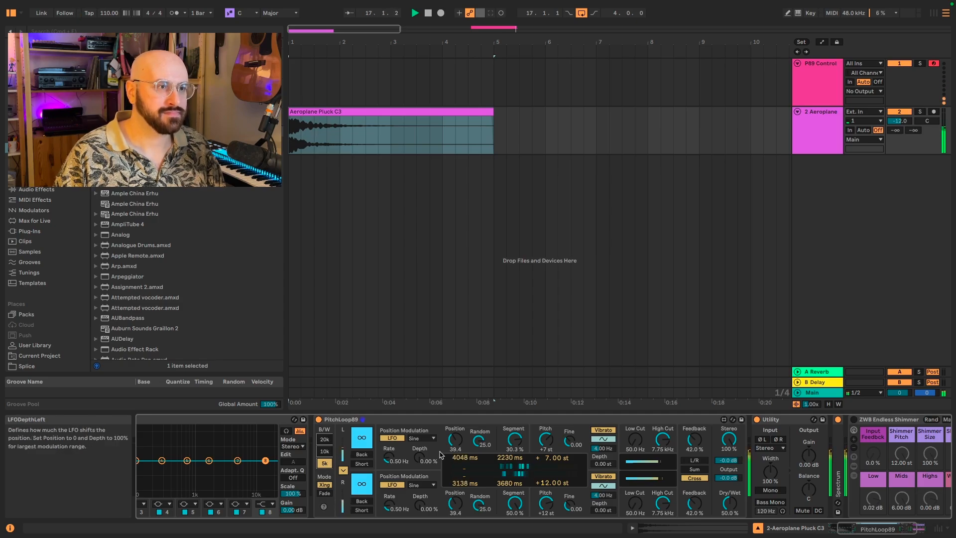
left_click(327, 451)
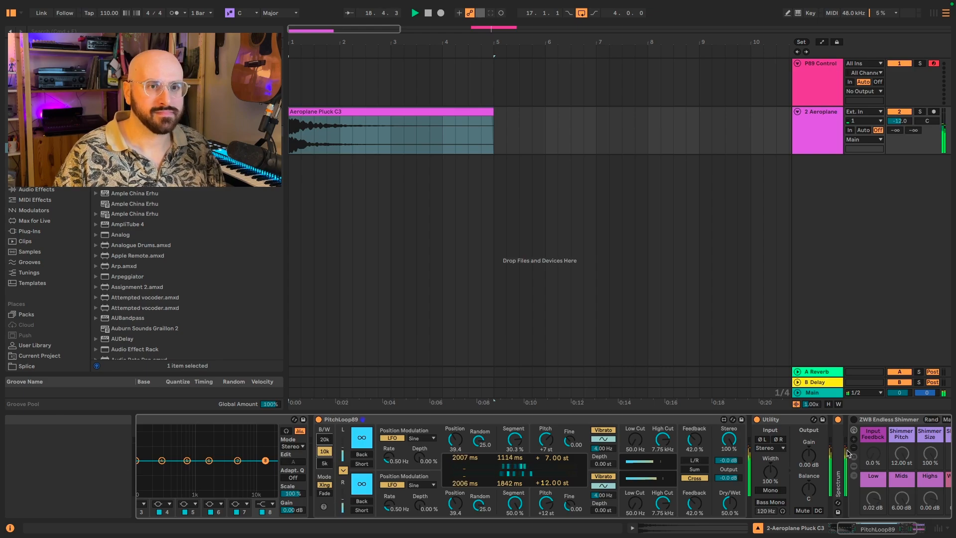
left_click_drag(809, 456, 809, 498)
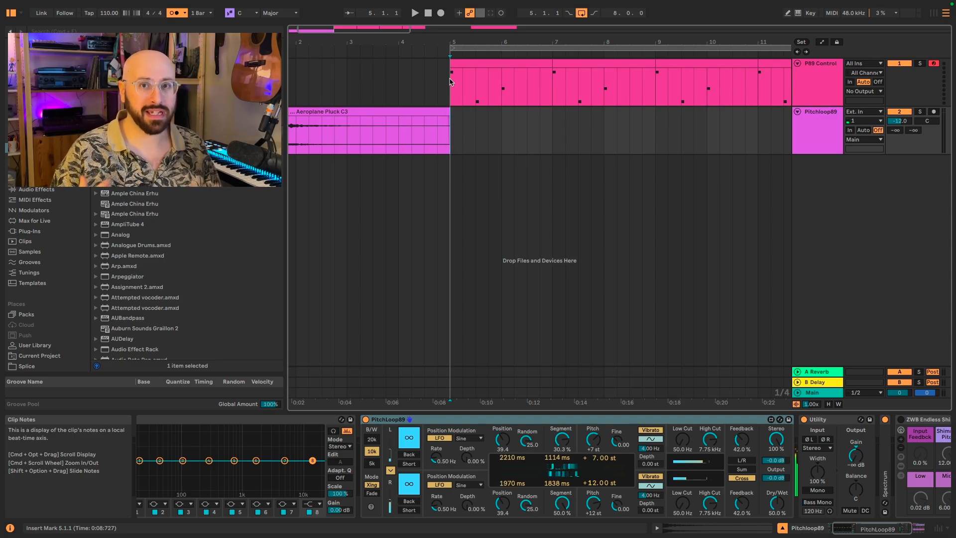
Route the P89 Control track's MIDI output to the Pitchloop89 track.
left_click(876, 94)
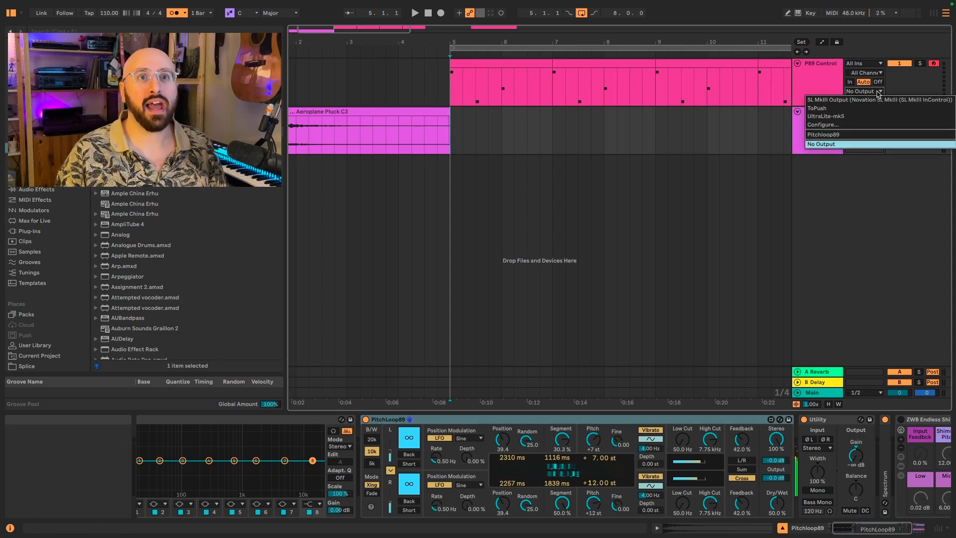
left_click(854, 135)
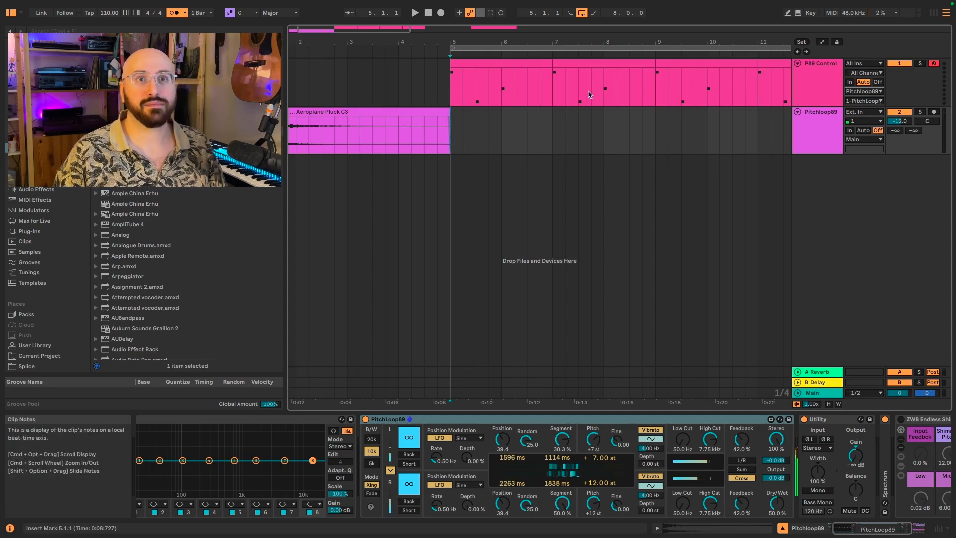
Audition the held loop by raising the Utility gain to 0.00 dB and fading it out, and play the P89 Control clip from bar 5.
left_click(858, 458)
left_click_drag(858, 458, 859, 459)
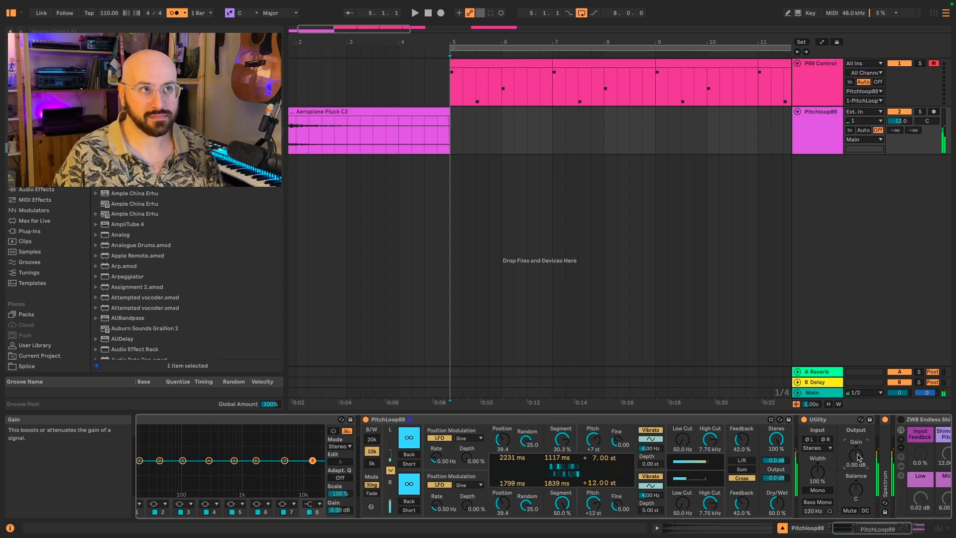
left_click_drag(858, 459, 859, 508)
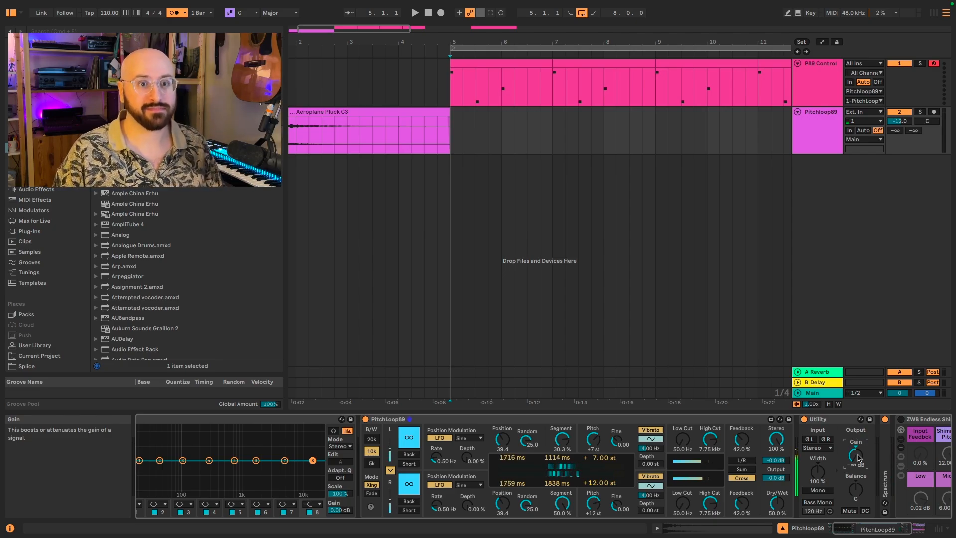
left_click(451, 91)
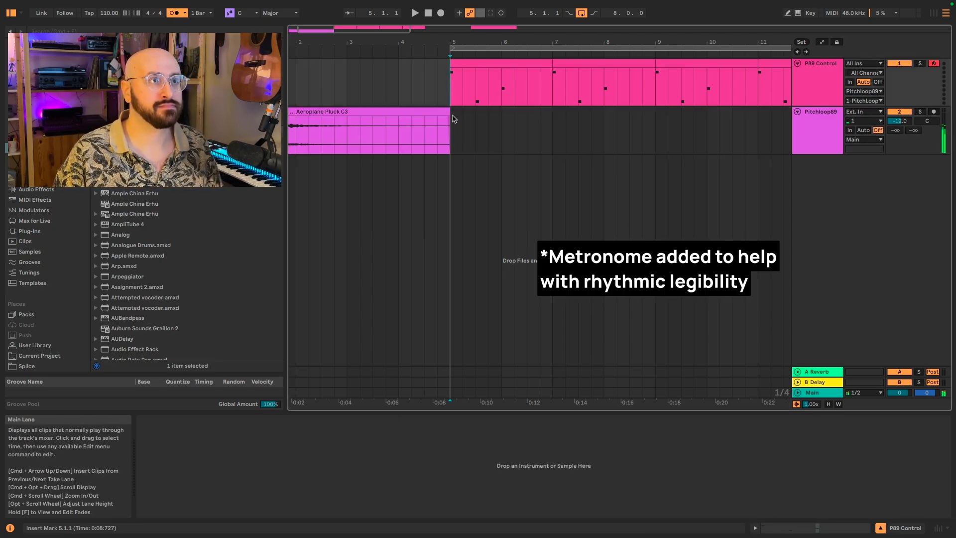
key("space")
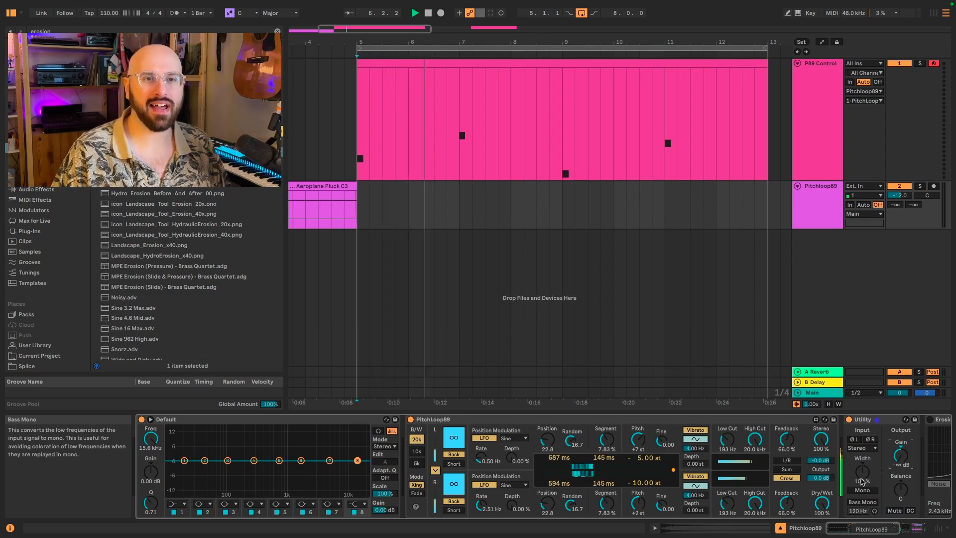
Restore the Utility gain to 0.00 dB and enable the Erosion device with its noise Amount set to 63.3.
scroll(861, 479, "right", 3)
scroll(855, 479, "right", 3)
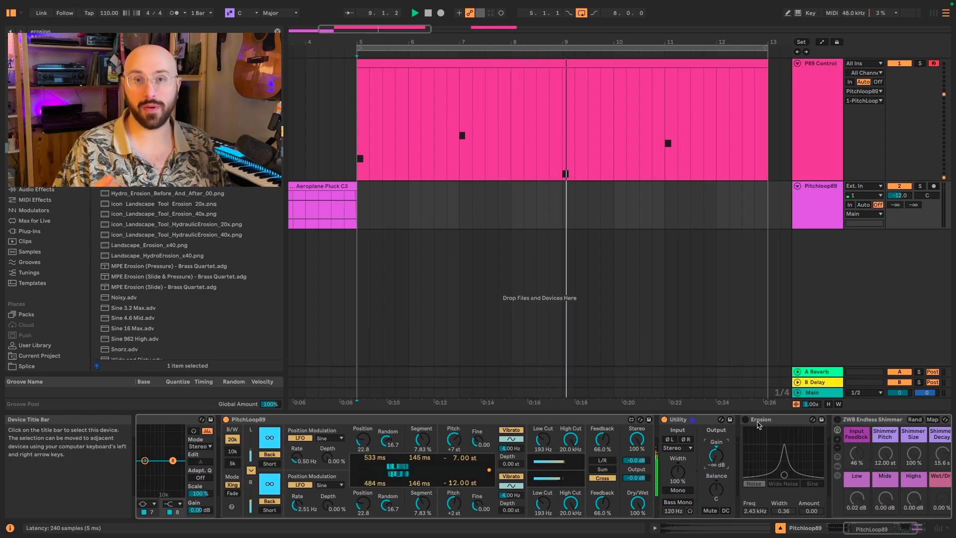
double_click(714, 457)
left_click(745, 419)
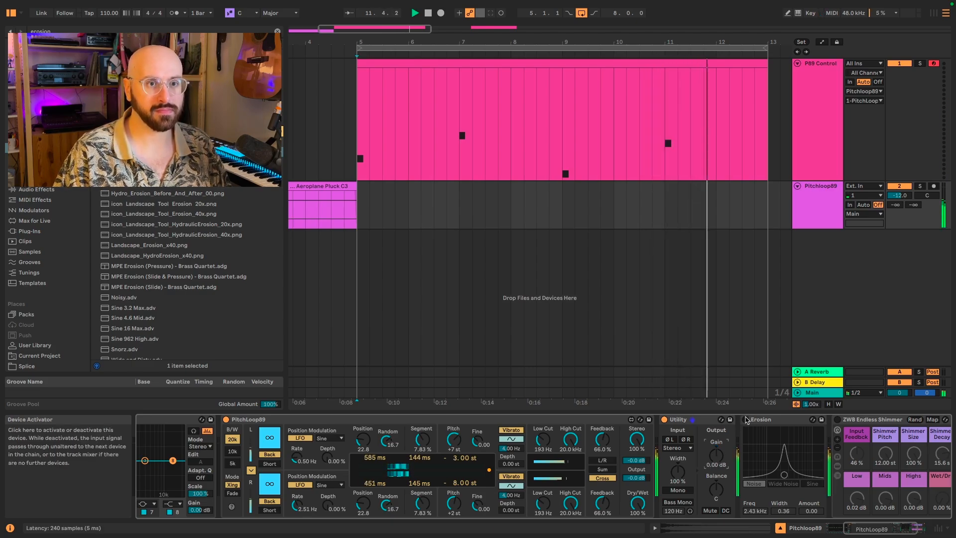
left_click_drag(816, 510, 816, 466)
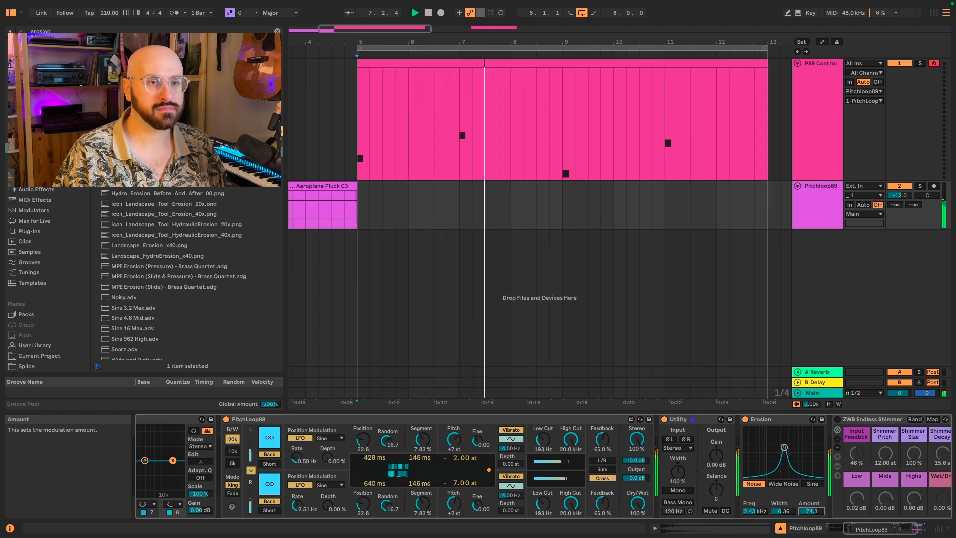
left_click_drag(811, 511, 810, 512)
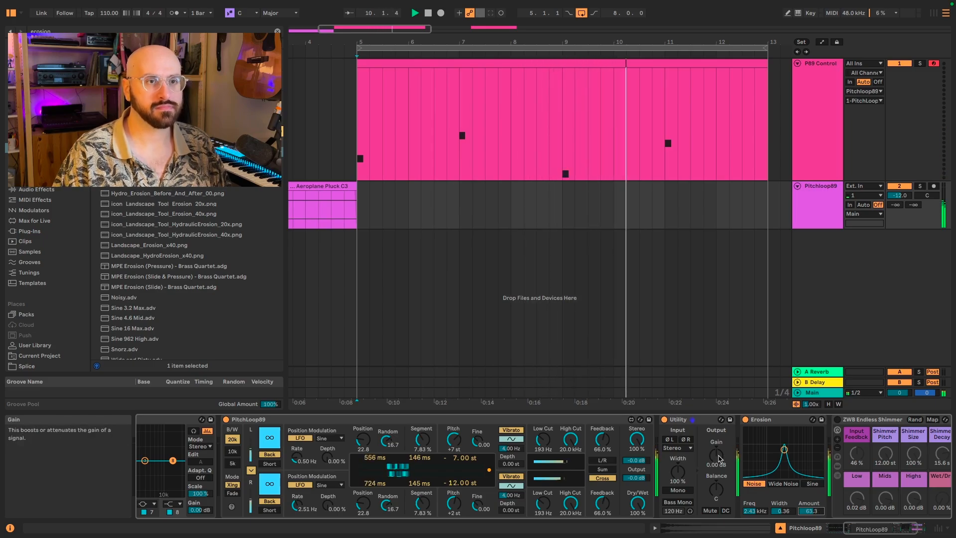
Mute the loop with the Utility gain, enable ZWB Endless Shimmer, and raise its Wet/Dry to 100% with the gain back at 0.00 dB.
left_click_drag(715, 454, 716, 485)
scroll(729, 460, "right", 3)
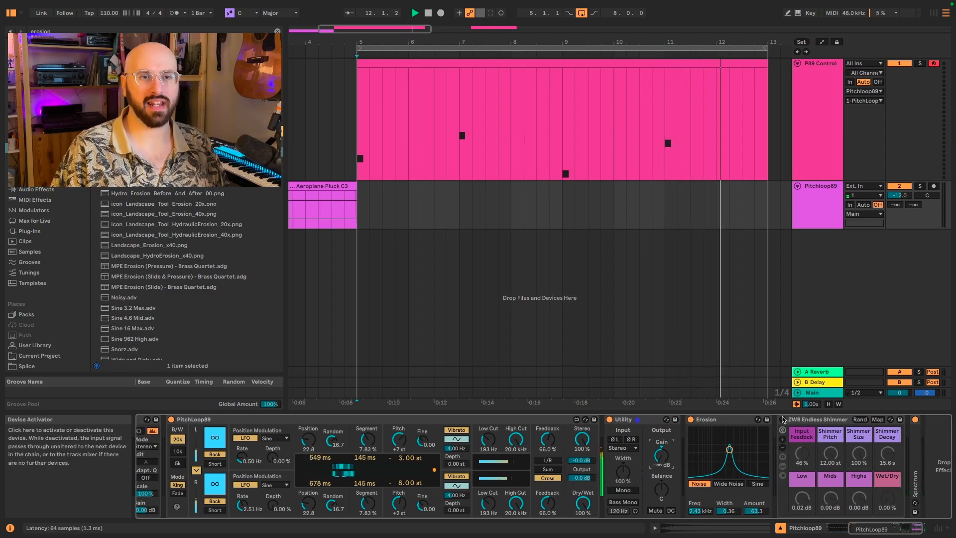
left_click(784, 419)
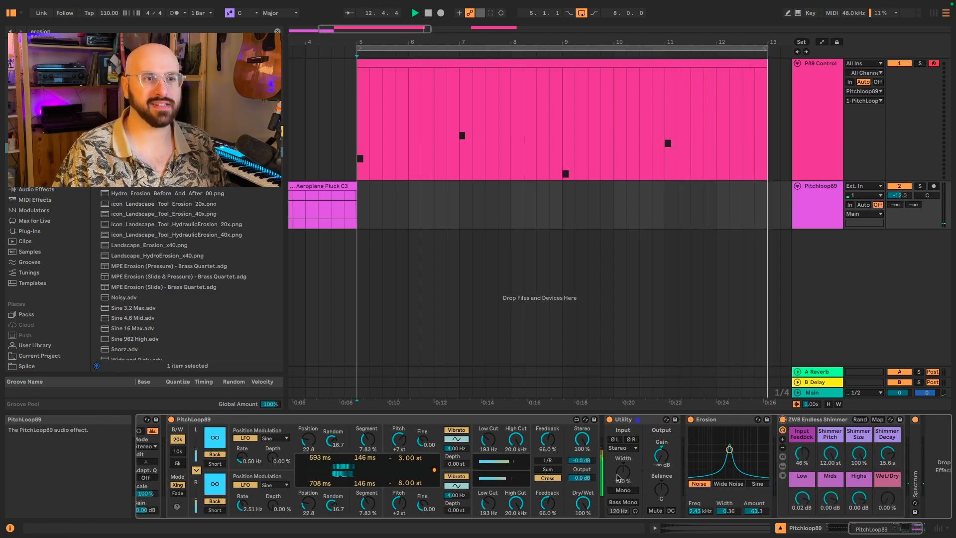
double_click(663, 460)
left_click_drag(890, 500, 891, 494)
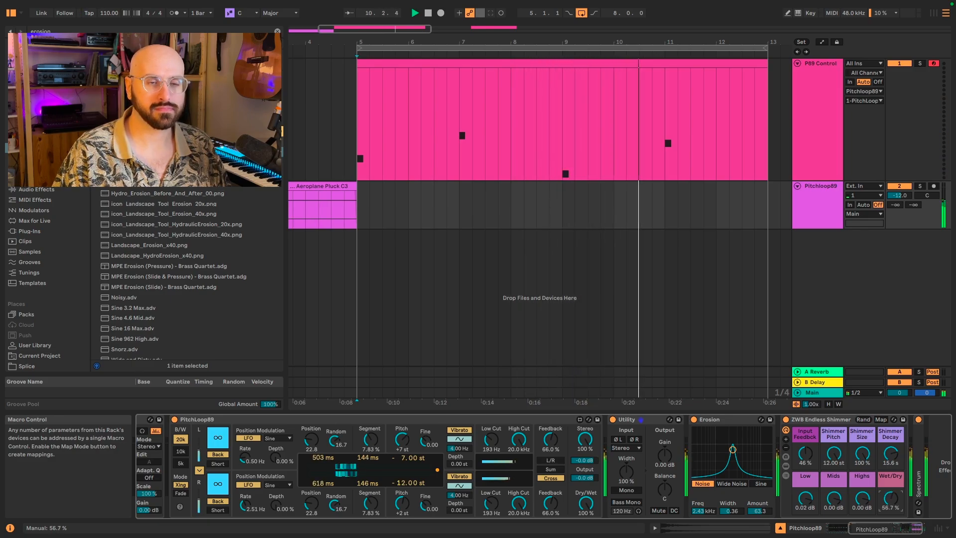
left_click_drag(891, 495, 891, 491)
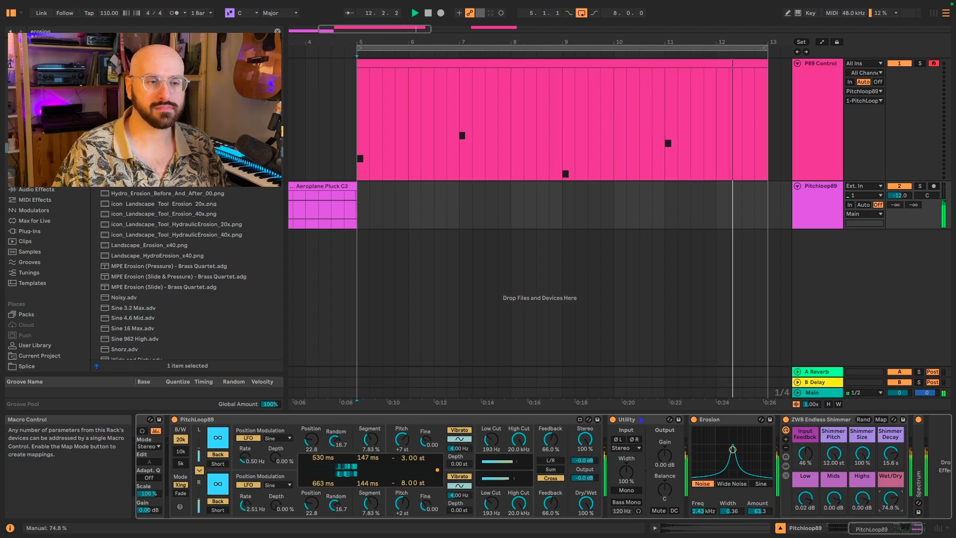
left_click_drag(891, 495, 891, 494)
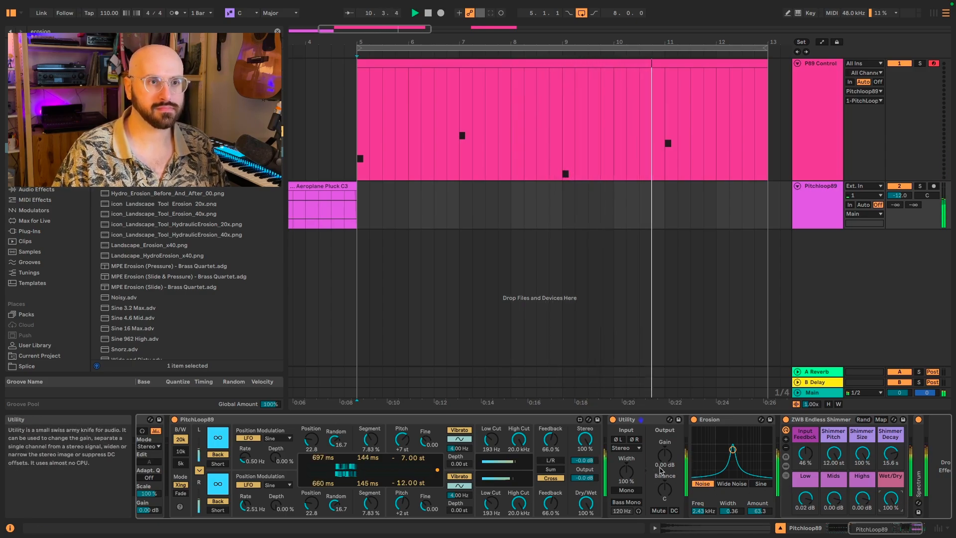
Move the Utility device to the end of the chain after Spectrum and restore its gain to 0.00 dB.
mouse_move(632, 420)
left_mouse_down()
mouse_move(848, 432)
mouse_move(921, 455)
mouse_move(904, 461)
left_mouse_up()
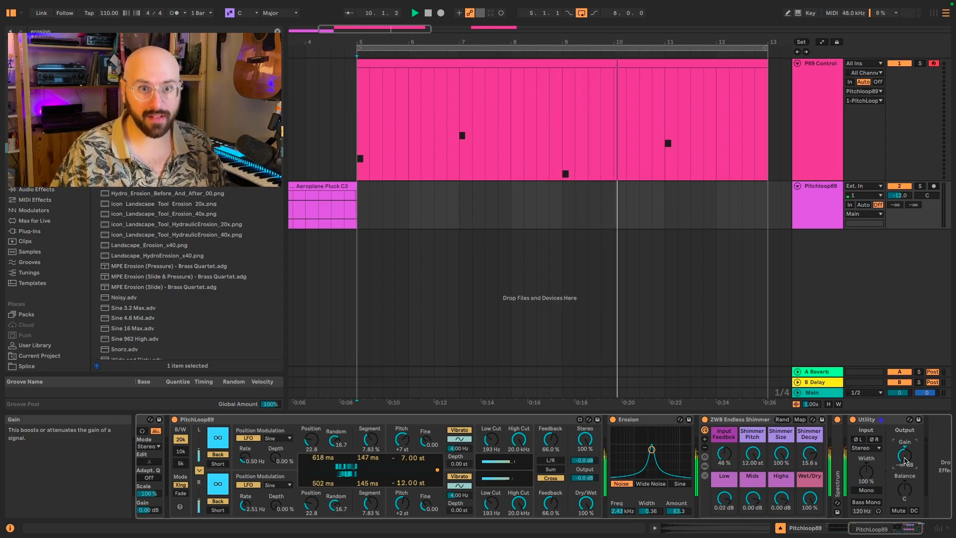
double_click(905, 457)
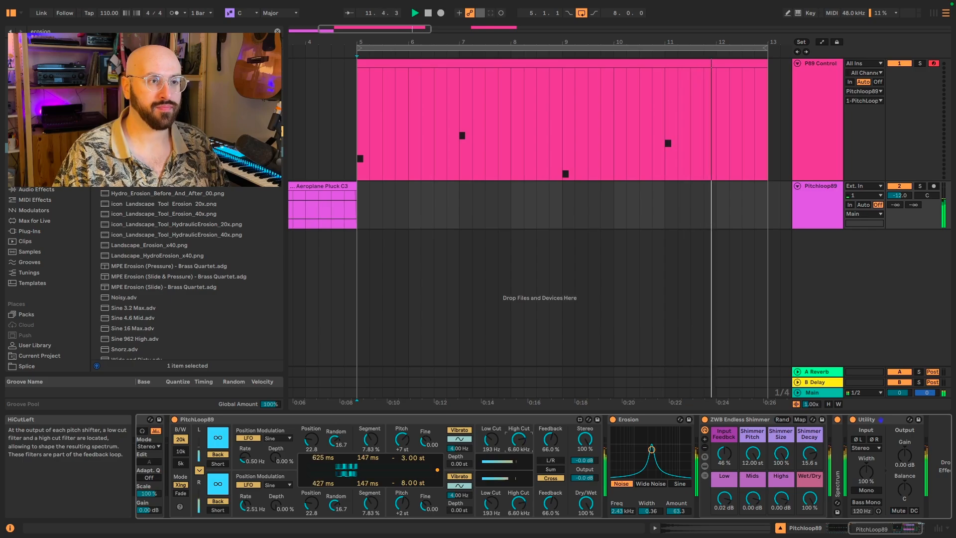
Open PitchLoop89's High Cut to 20.0 kHz and raise both channels' Position to 75.6 and Segment to 39.6%.
mouse_move(518, 439)
left_mouse_down()
mouse_move(519, 461)
mouse_move(519, 433)
left_mouse_up()
left_click(312, 439)
left_click_drag(311, 439, 312, 418)
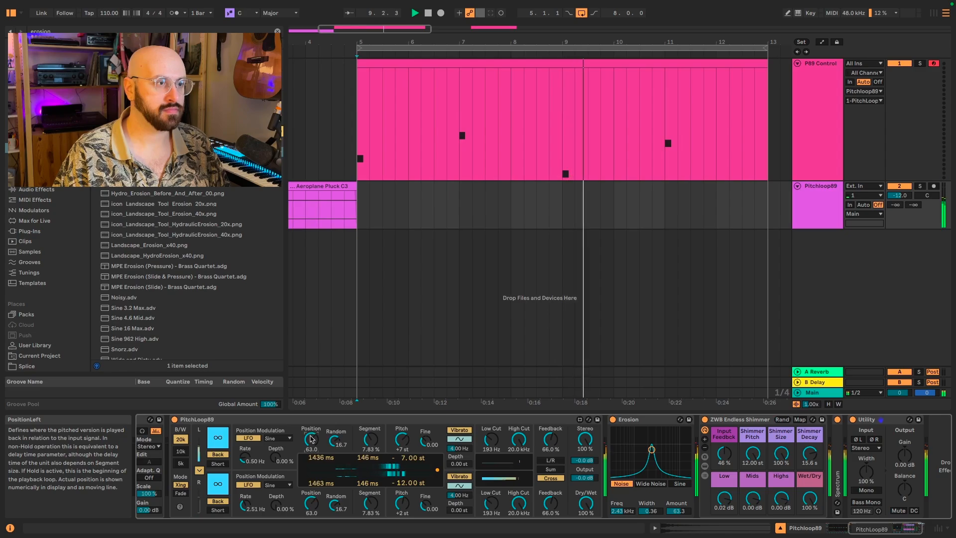
left_click_drag(370, 439, 370, 425)
left_click_drag(311, 439, 311, 431)
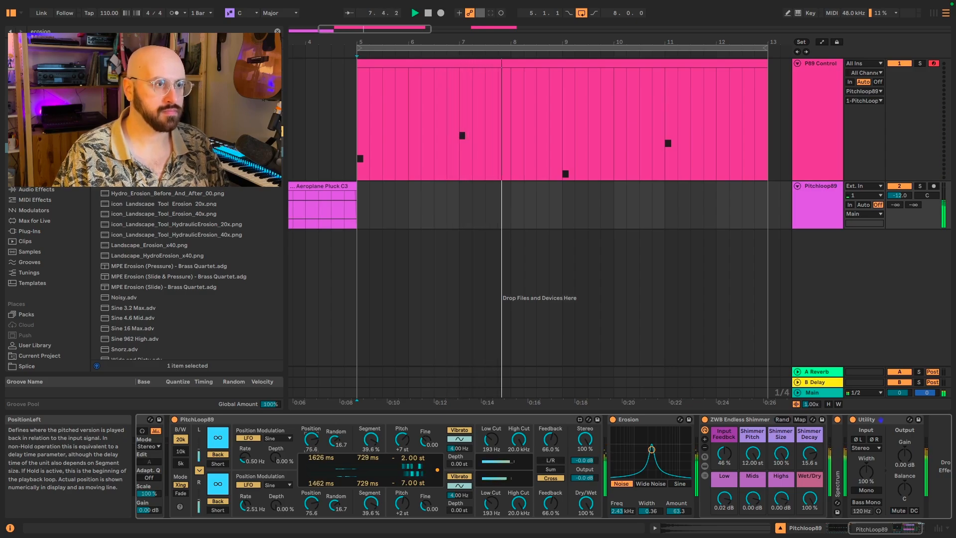
Sweep the held loops' Position down to 0.00 and back up to 20.5, reducing Segment to 5.56% on both channels.
left_click_drag(311, 439, 311, 471)
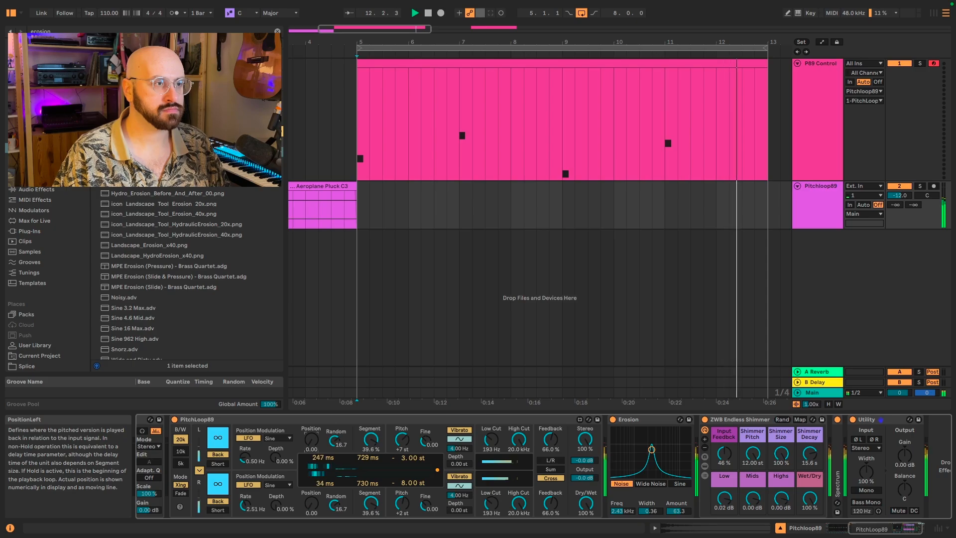
left_click_drag(311, 474, 311, 472)
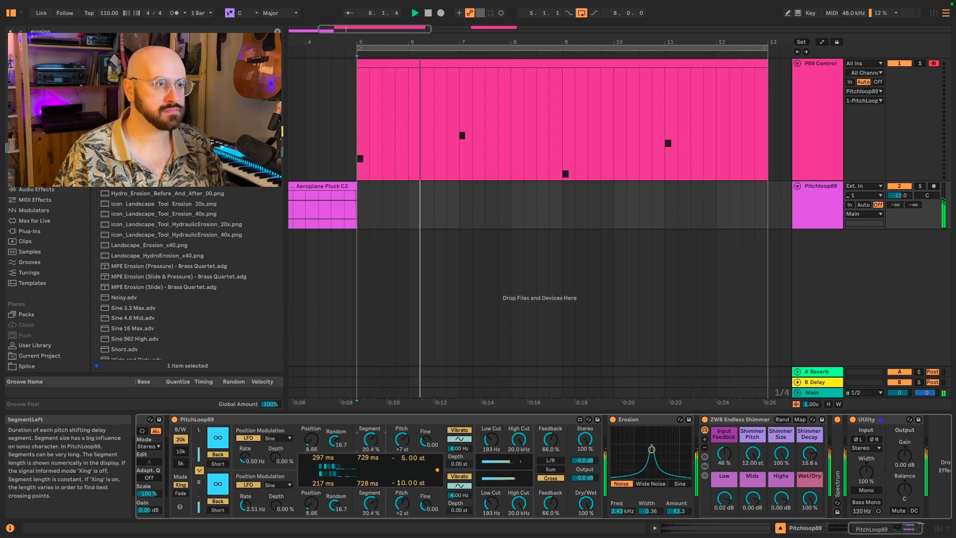
left_click_drag(371, 439, 370, 445)
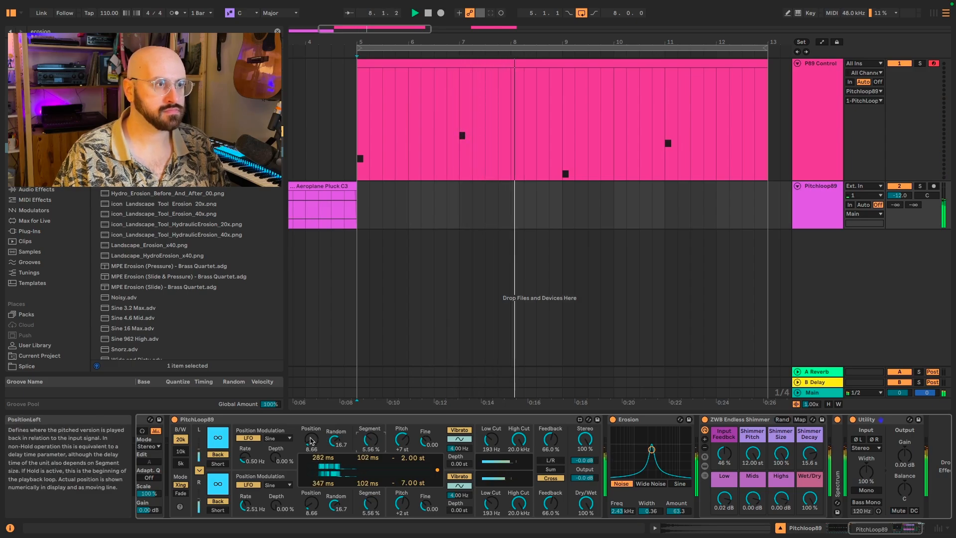
left_click_drag(311, 439, 312, 436)
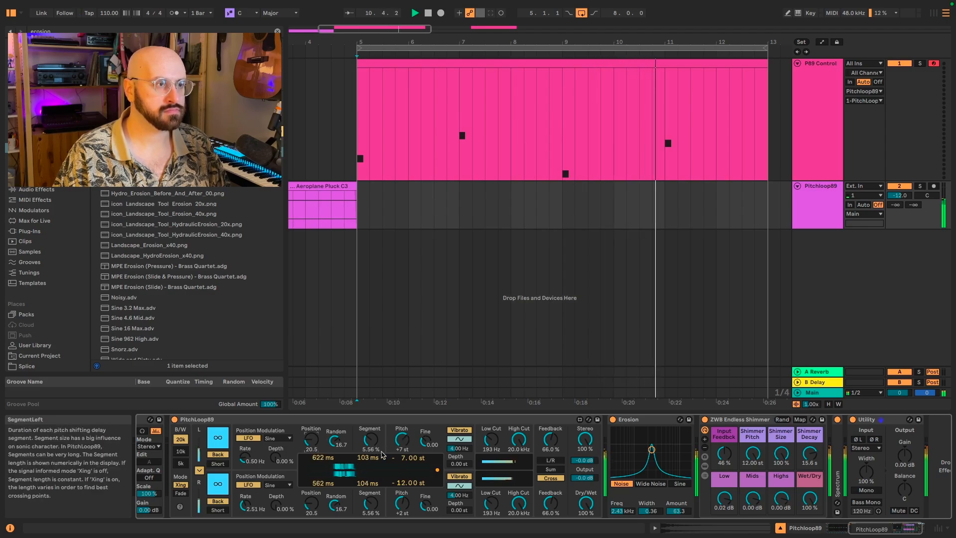
Compare PitchLoop89's 10k and 5k bandwidths on the processed loop and return to 20k.
left_click(178, 453)
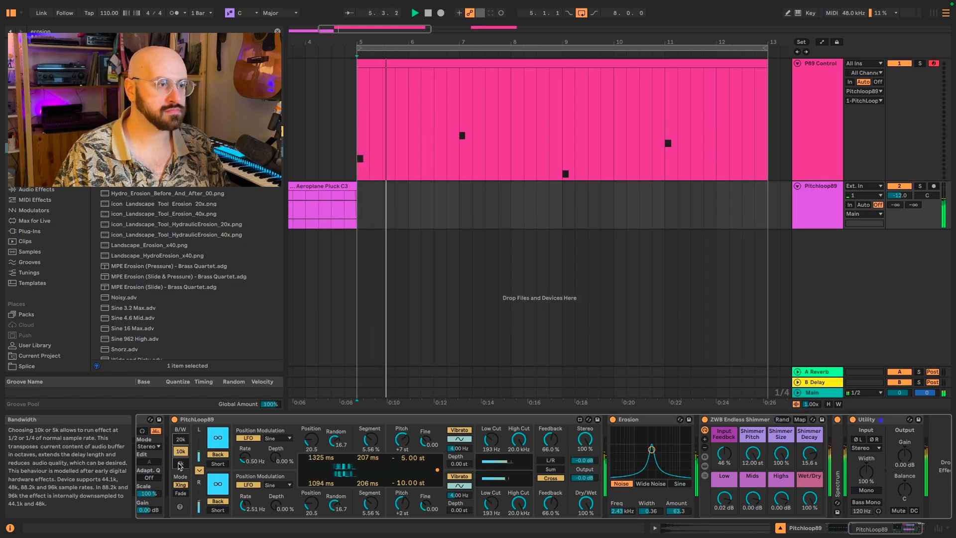
left_click(179, 464)
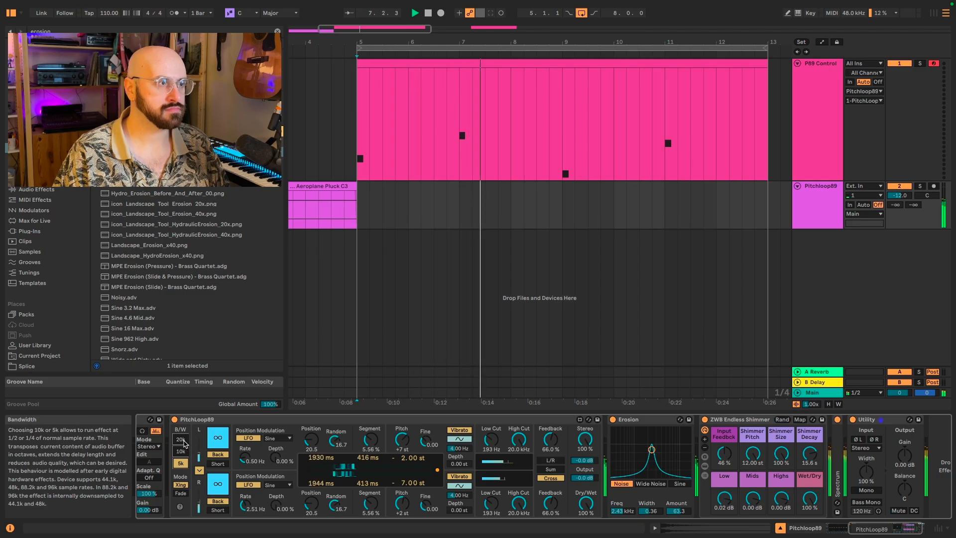
left_click(181, 439)
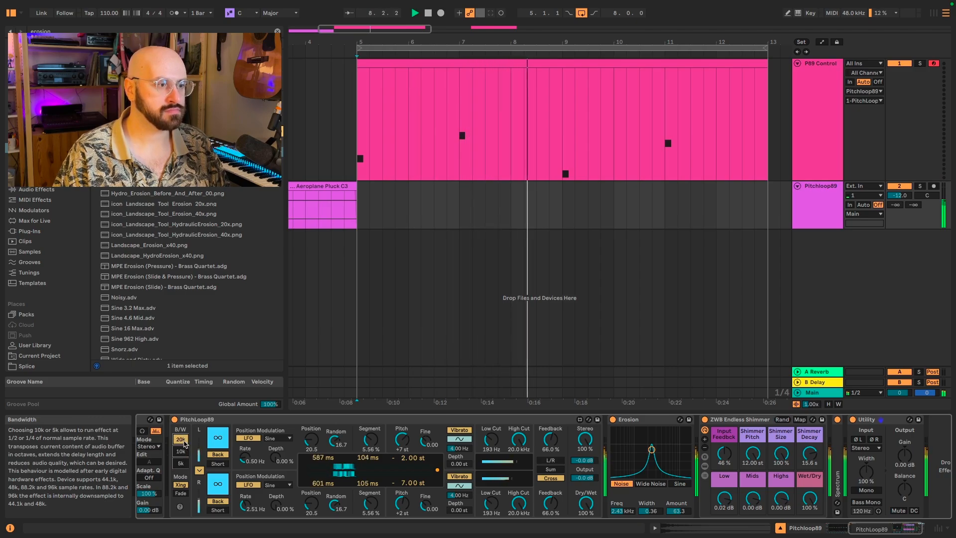